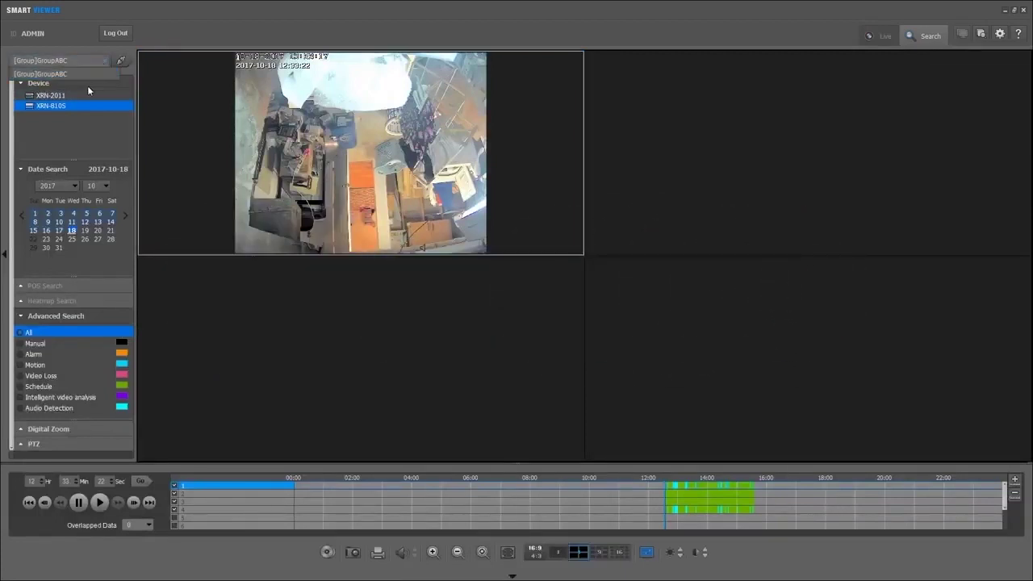
Load the XRN-810S recordings of 18 October 2017 from GroupABC, excluding channels 1 and 3 from playback.
click(102, 59)
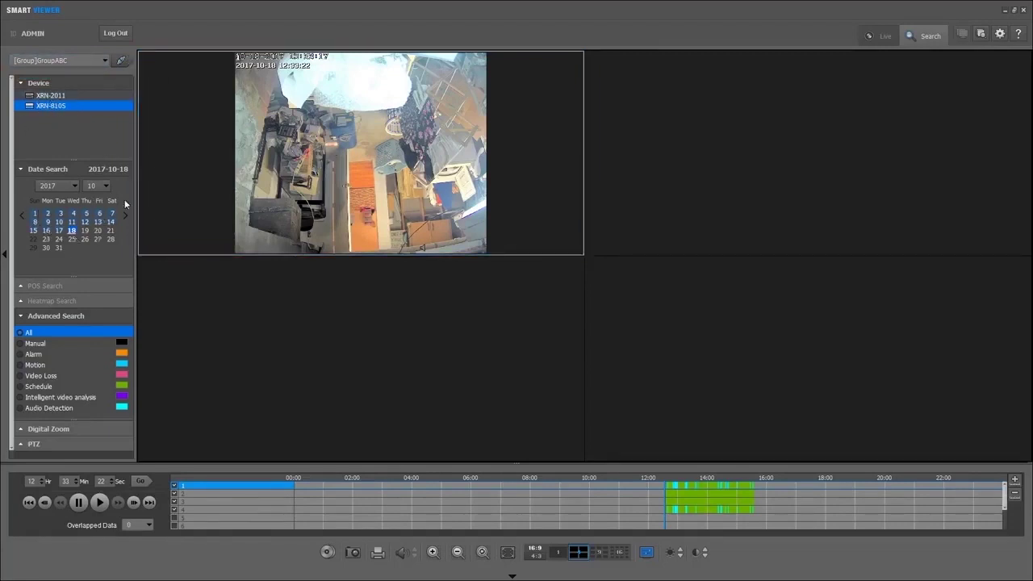
click(73, 233)
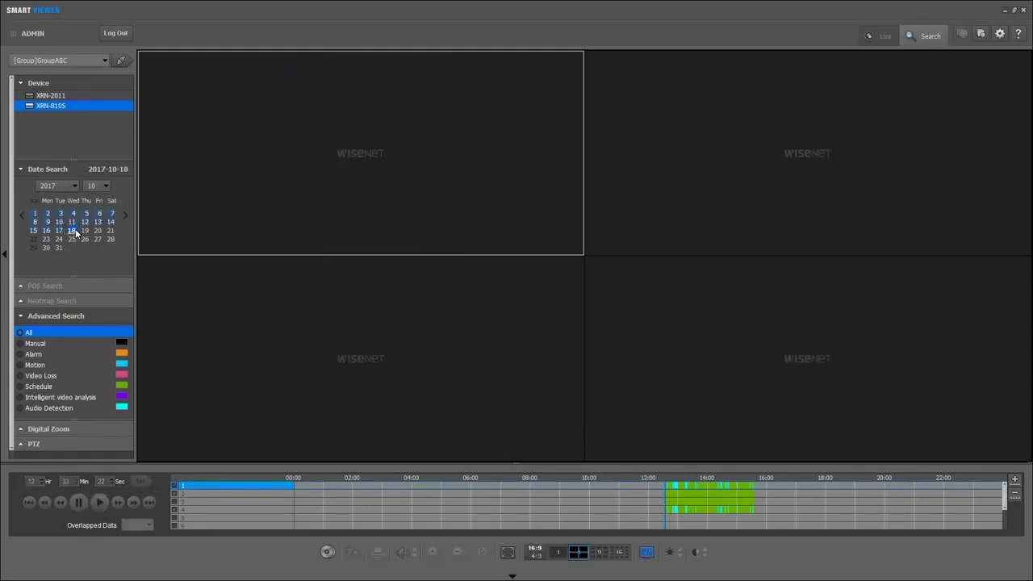
click(175, 485)
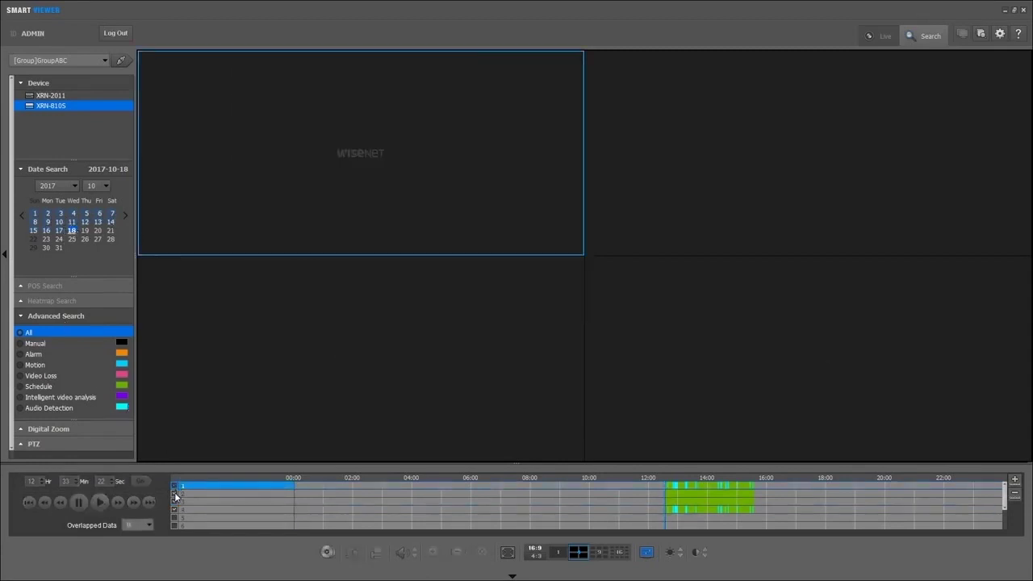
click(176, 503)
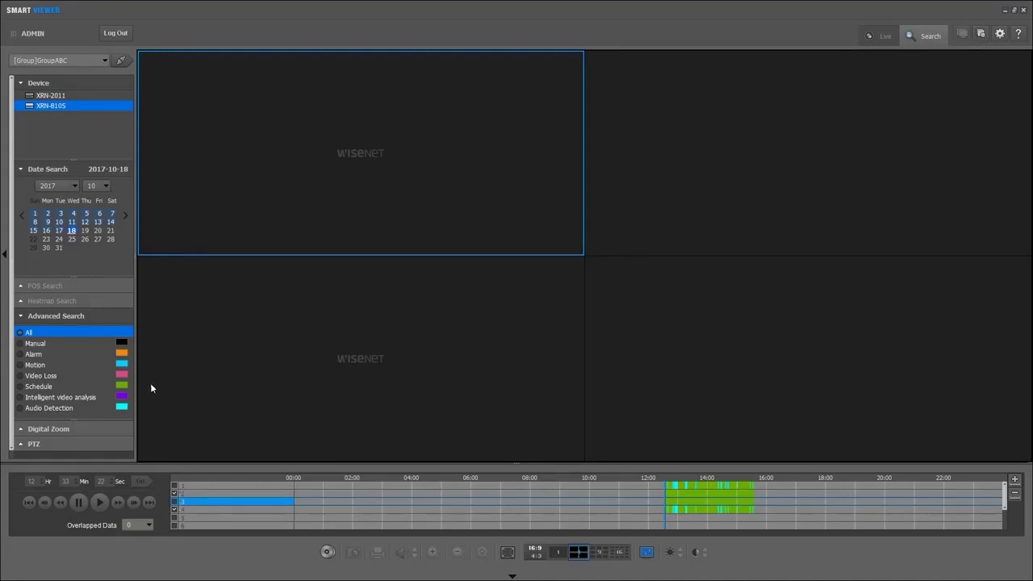
Play the recordings of channels 2 and 4 from about 14:28 on the timeline.
click(1014, 480)
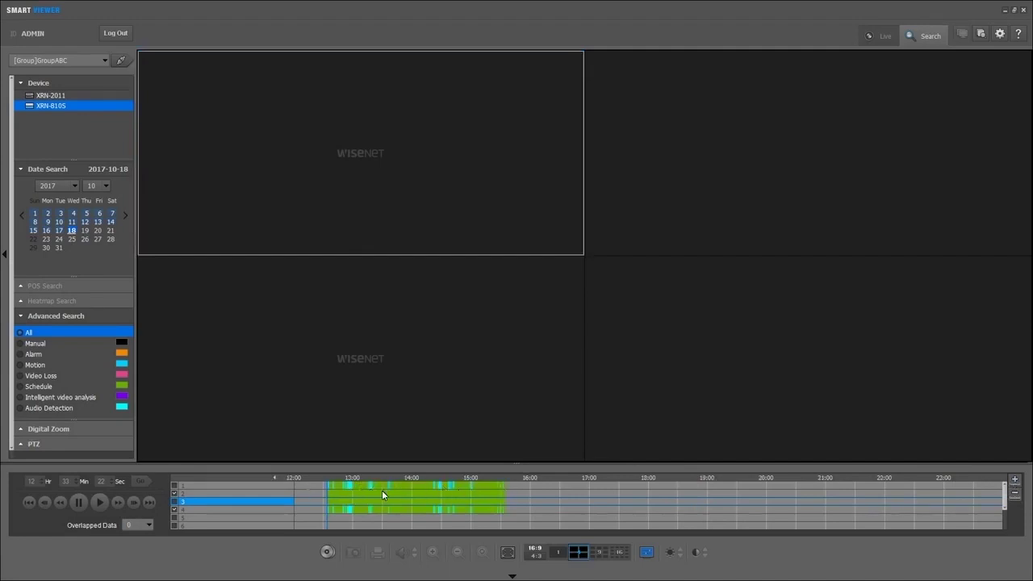
click(414, 486)
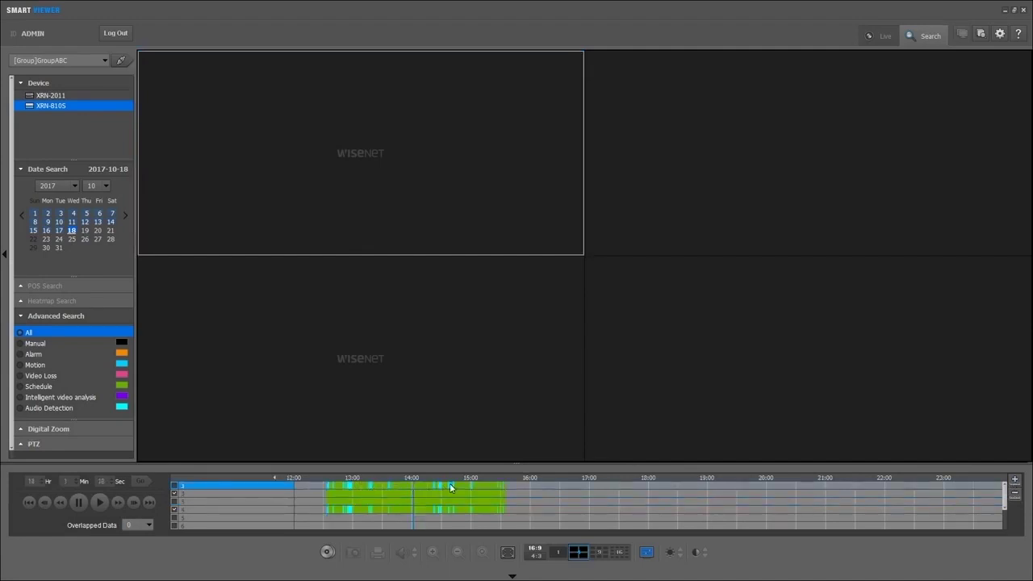
click(1015, 480)
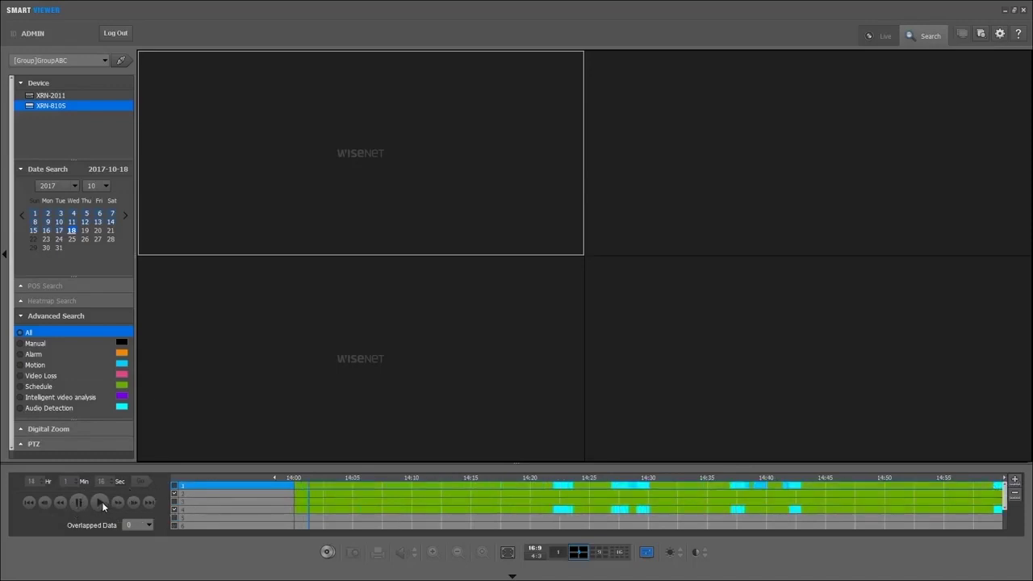
click(640, 499)
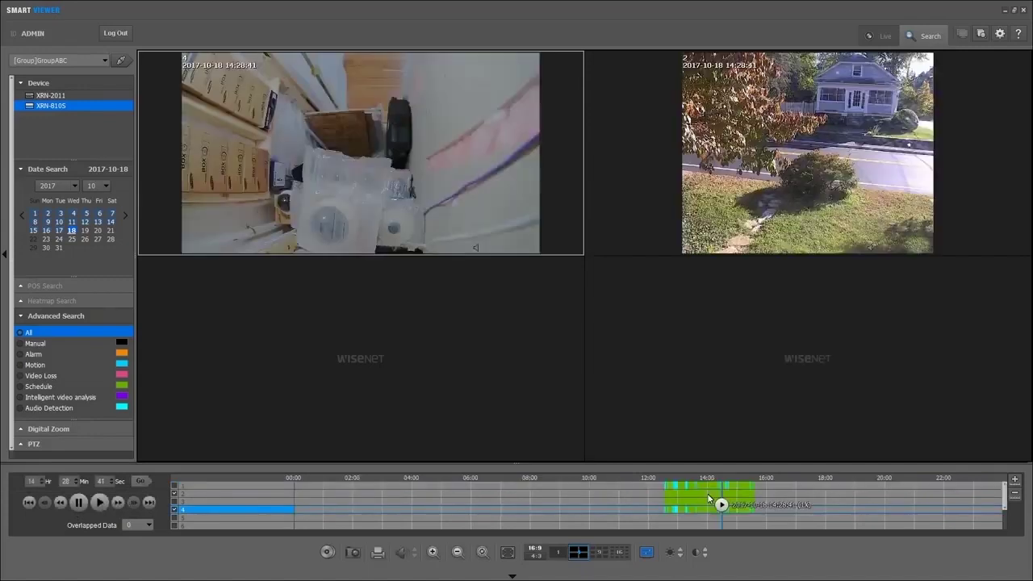
click(1016, 481)
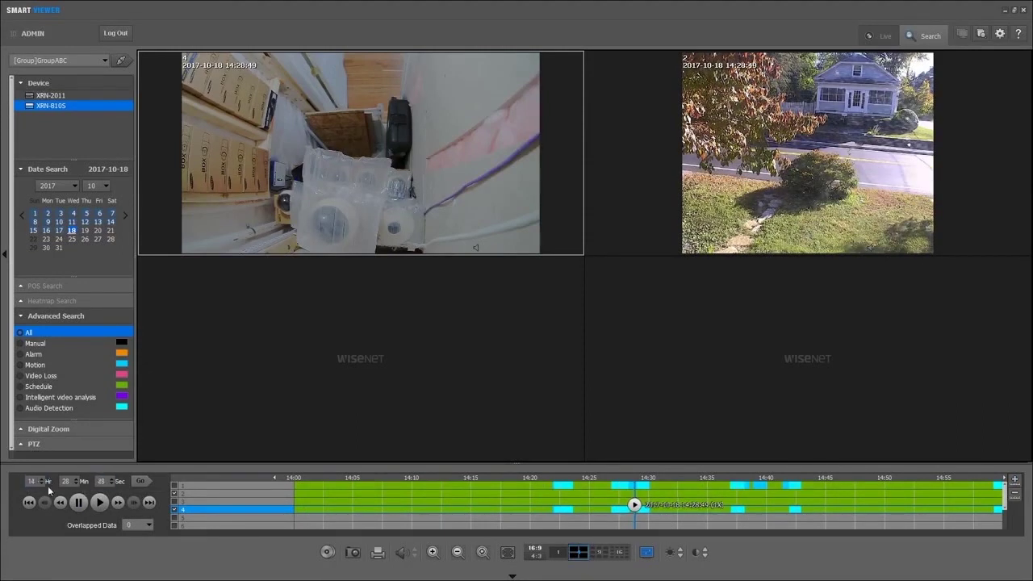
Jump to the exact time 14:00:51 and play the recordings from there.
click(97, 502)
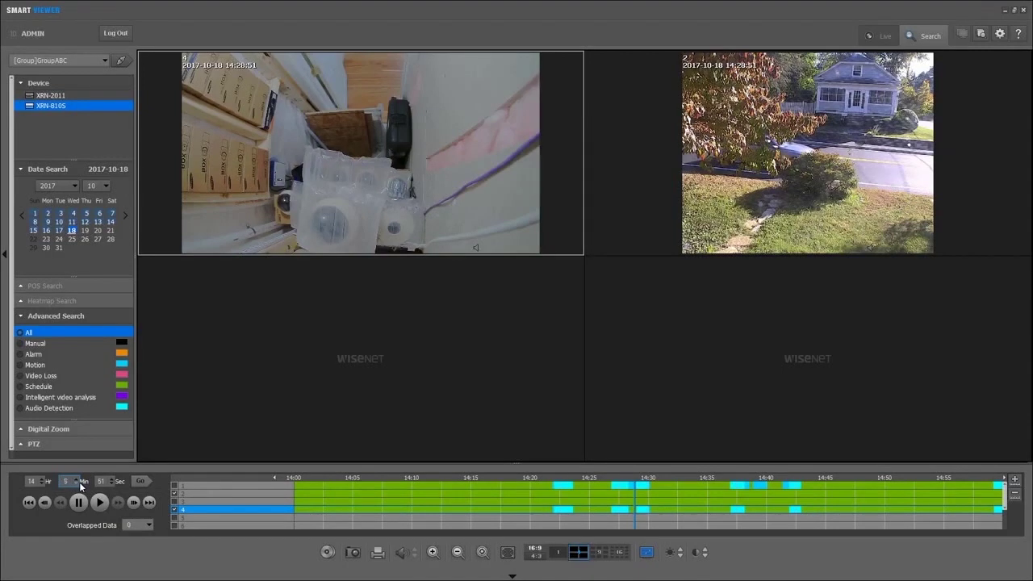
click(140, 481)
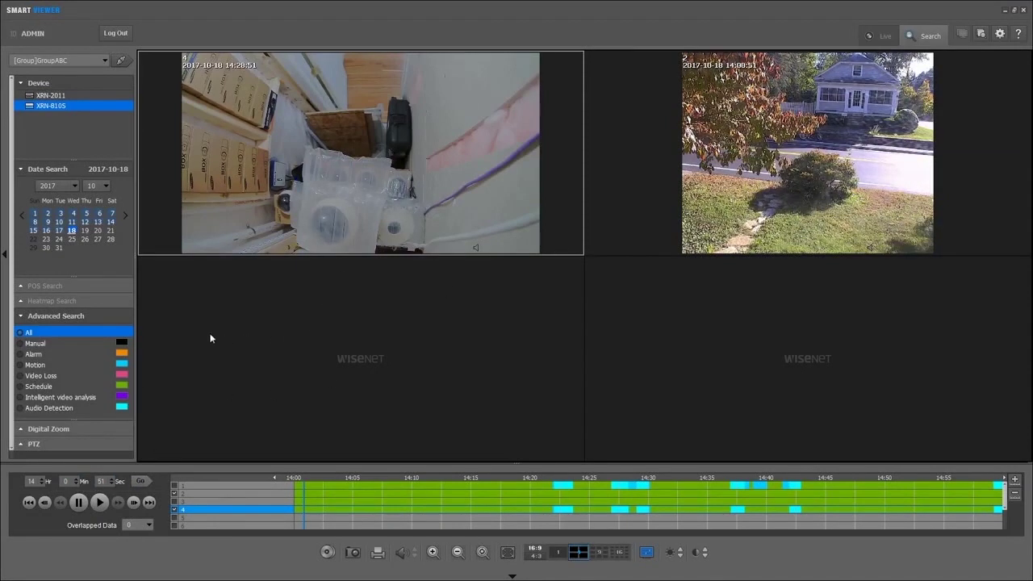
click(100, 503)
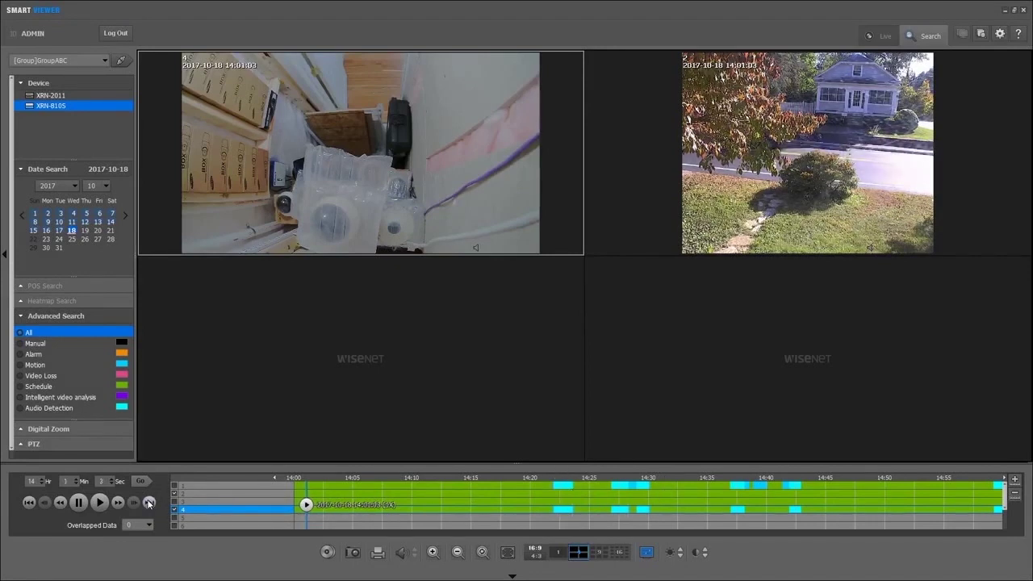
Play the motion event at about 14:22, skip ahead to the recording at about 14:27 and pause it.
click(552, 496)
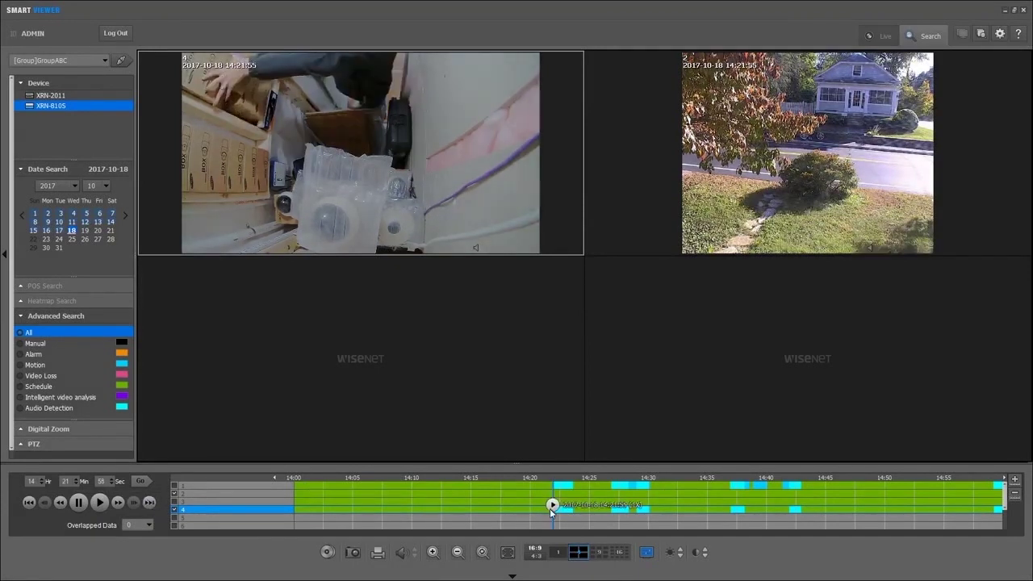
click(148, 502)
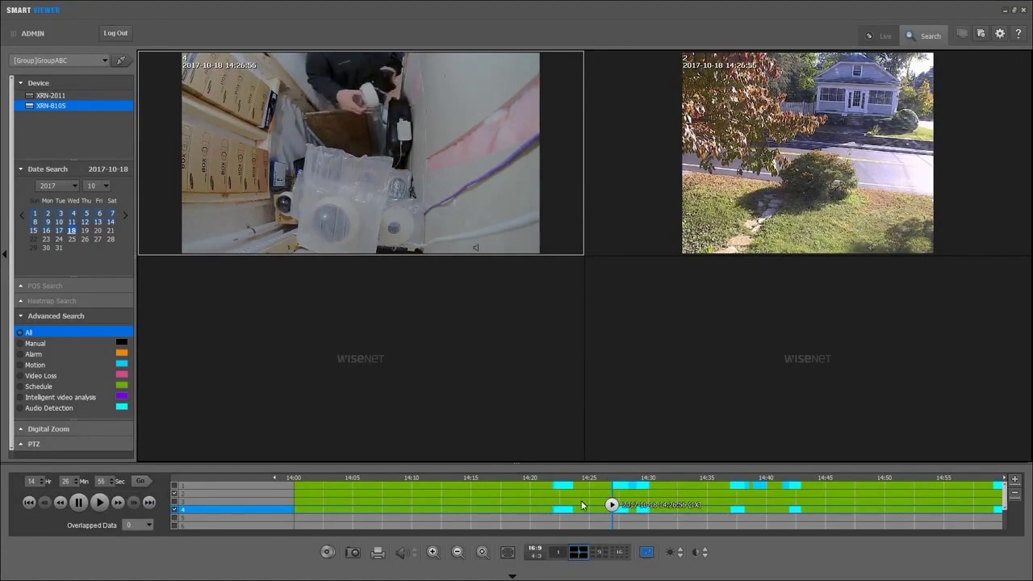
click(82, 503)
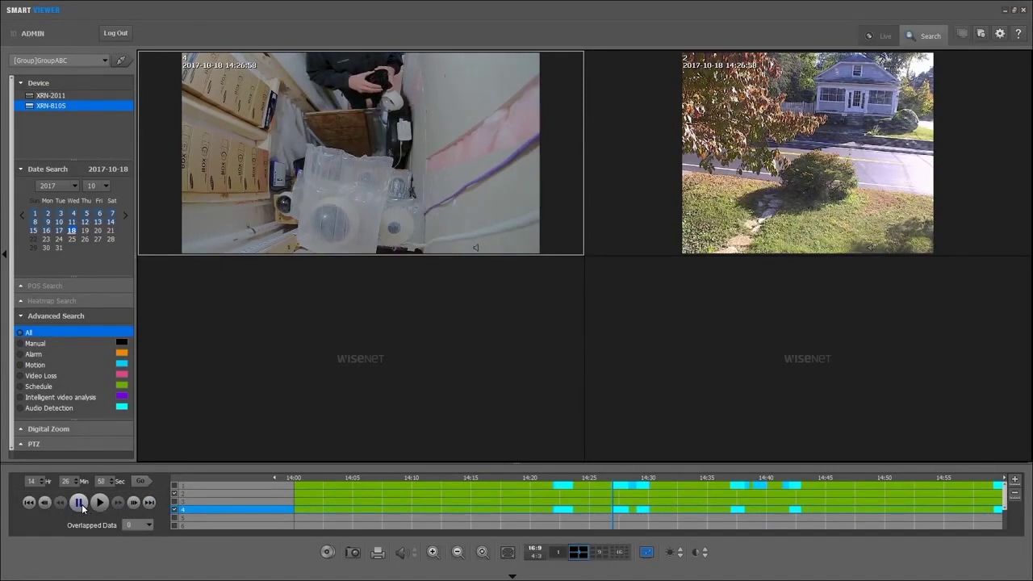
Advance the paused recording forward frame by frame, six times.
click(134, 503)
click(135, 502)
click(135, 503)
click(134, 503)
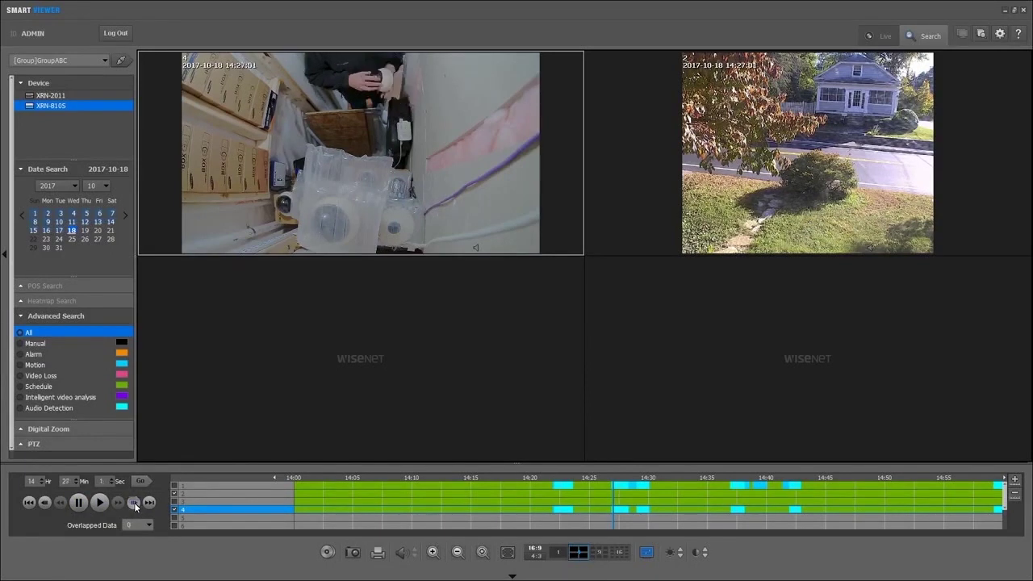
click(135, 504)
click(135, 504)
Resume playback, speed it up with fast forward, and pause the recording.
click(101, 504)
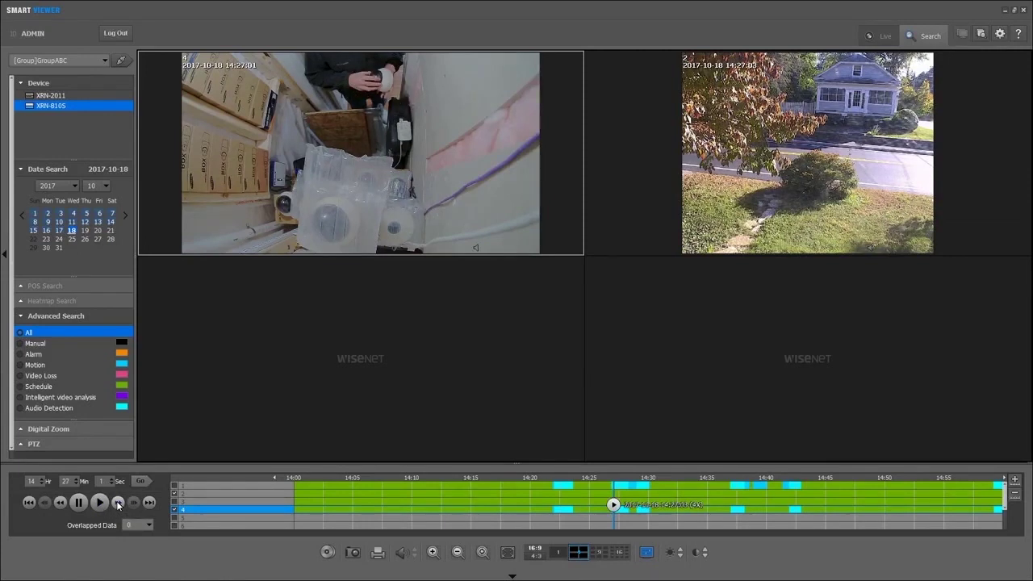
click(118, 502)
click(79, 503)
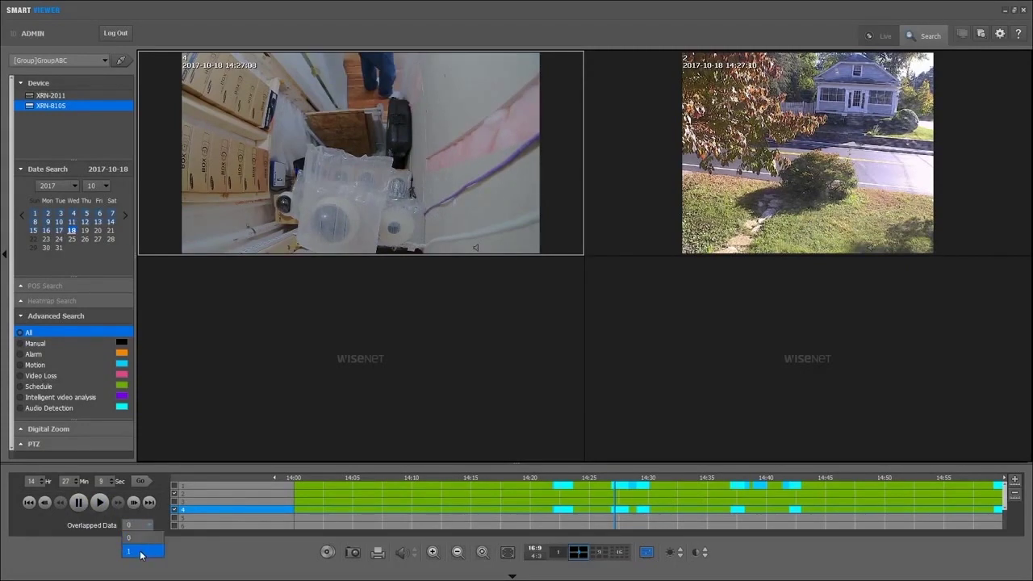
Switch the overlapped data to session 1 and examine its recordings on the enlarged timeline.
click(141, 552)
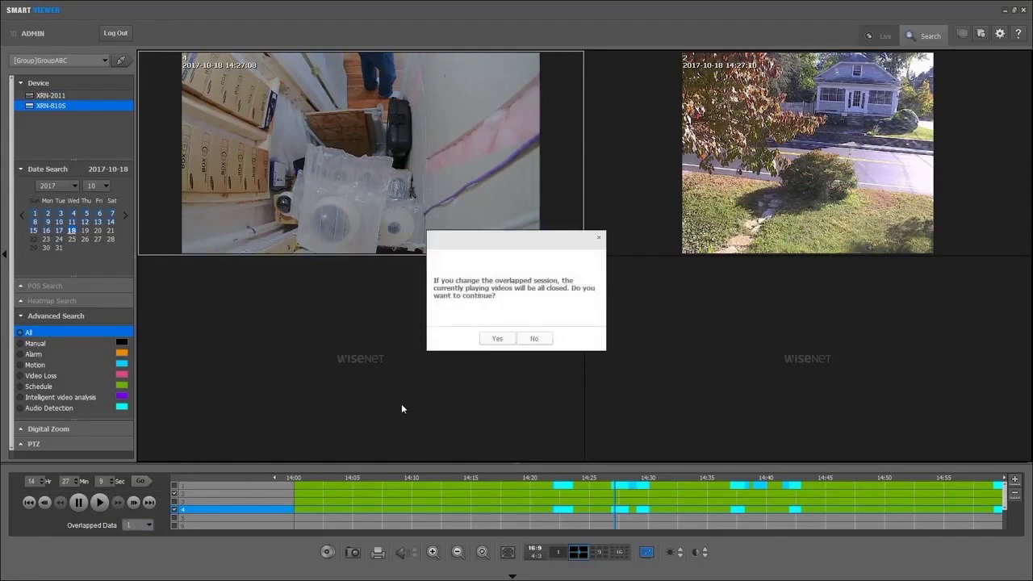
click(498, 338)
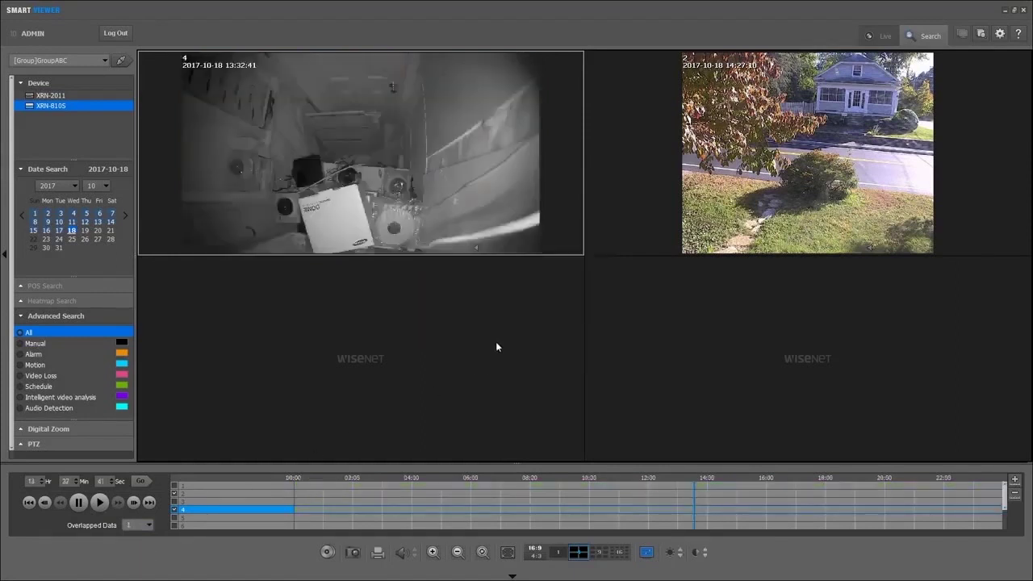
click(149, 525)
click(203, 558)
click(1016, 479)
click(1016, 479)
click(1015, 480)
click(1016, 479)
Switch the overlapped data back to session 0 and accept closing the playing videos.
click(148, 526)
click(137, 546)
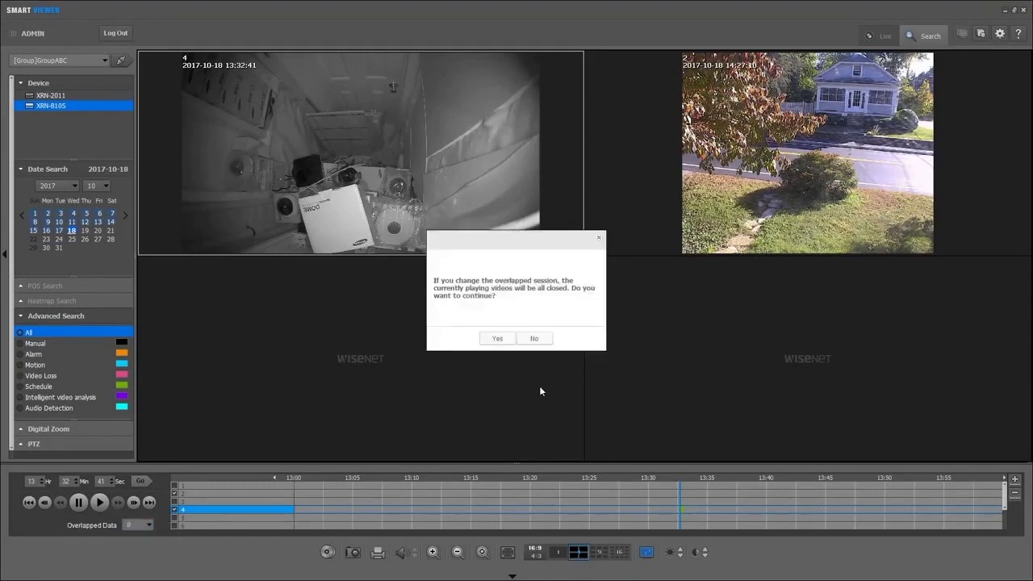
click(490, 339)
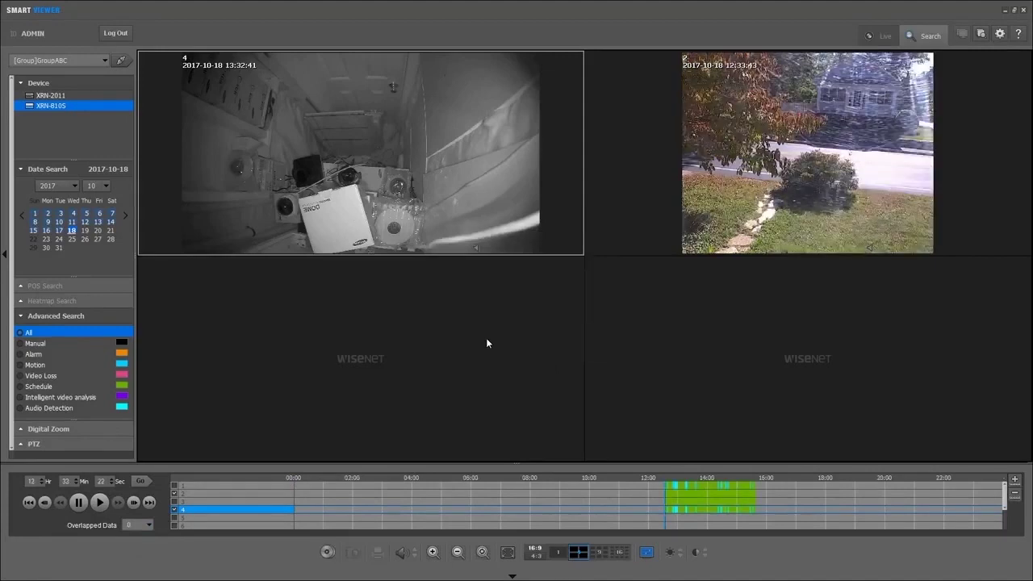
View channels 2 and 4 enlarged in turn, try the 16-tile layout and return to the four-tile layout.
double_click(750, 220)
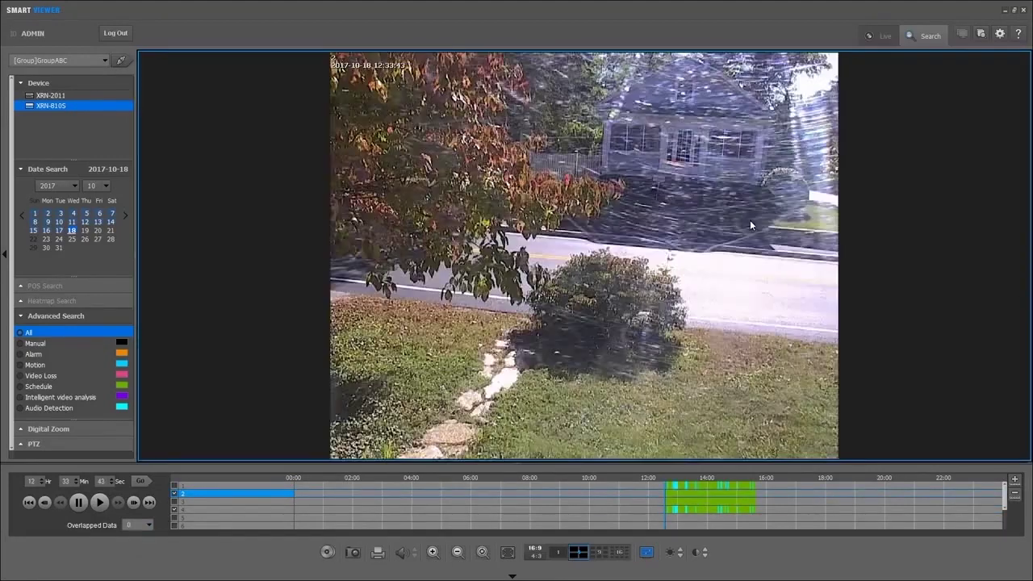
double_click(539, 228)
double_click(457, 198)
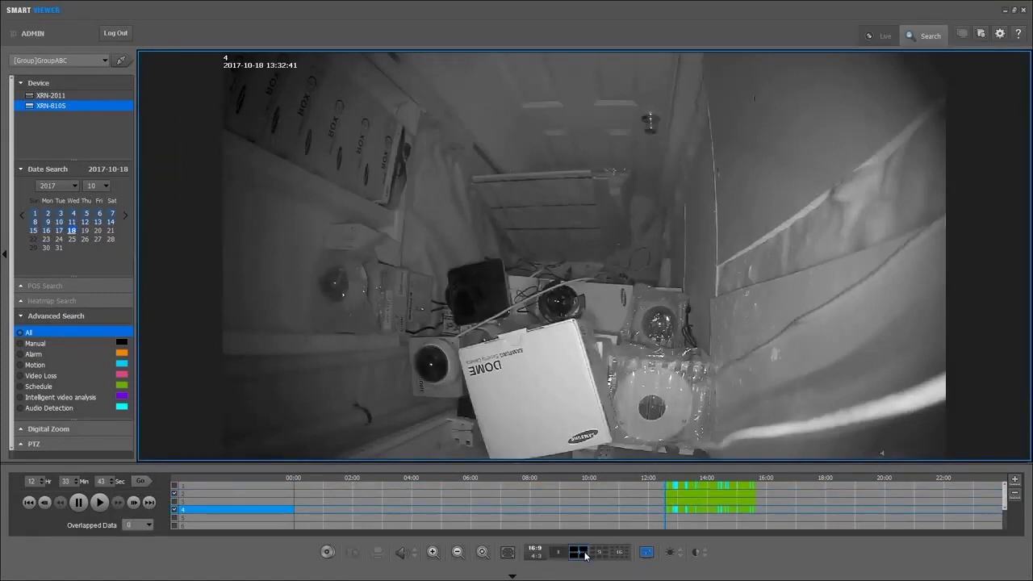
click(618, 553)
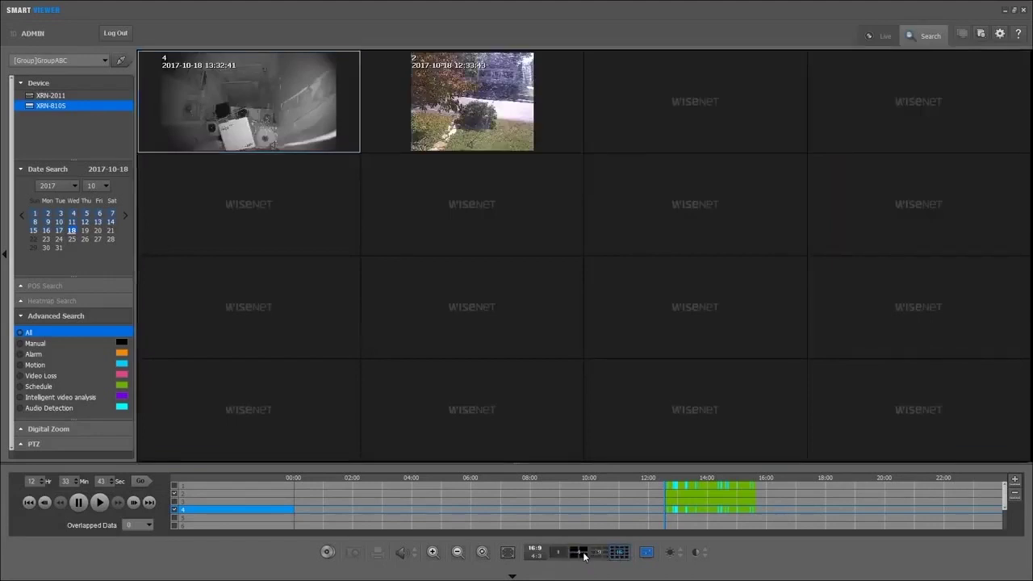
click(579, 552)
Enlarge channel 4, digitally zoom into its picture up to 2400% and reset the zoom to 100%.
double_click(455, 147)
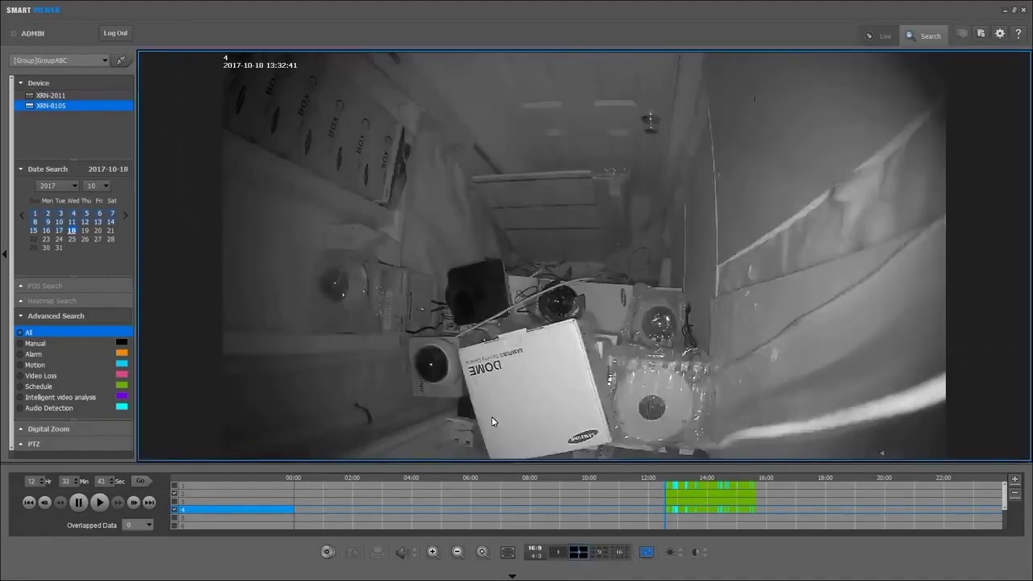
click(435, 553)
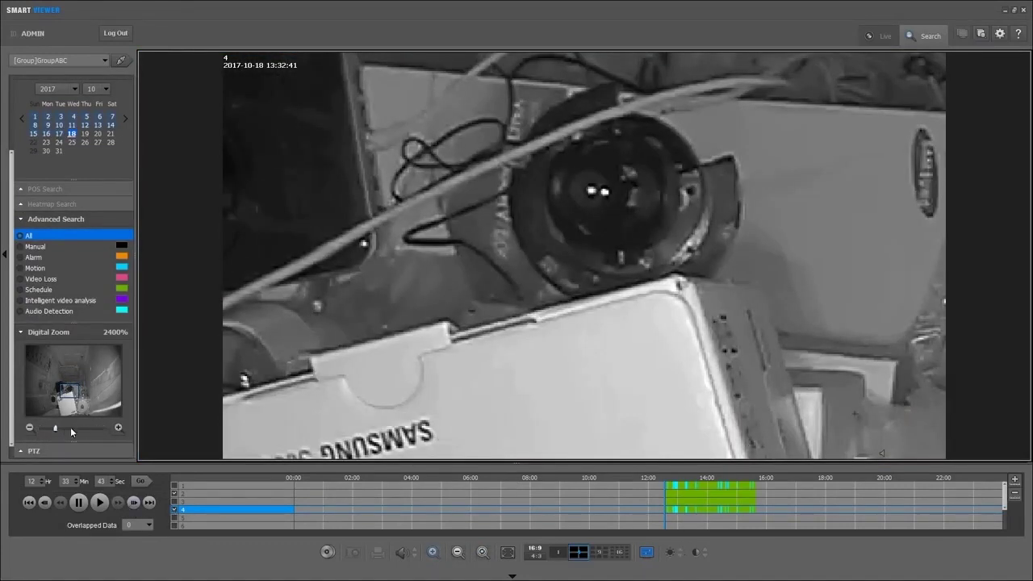
drag(57, 429, 21, 436)
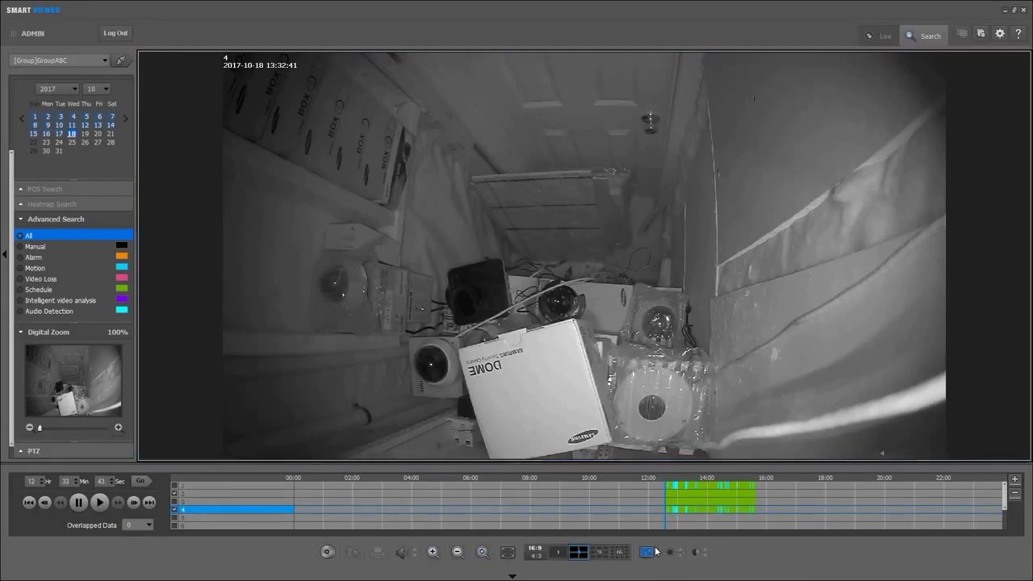
Move channel 4's playback to the motion event at about 12:50.
click(1015, 481)
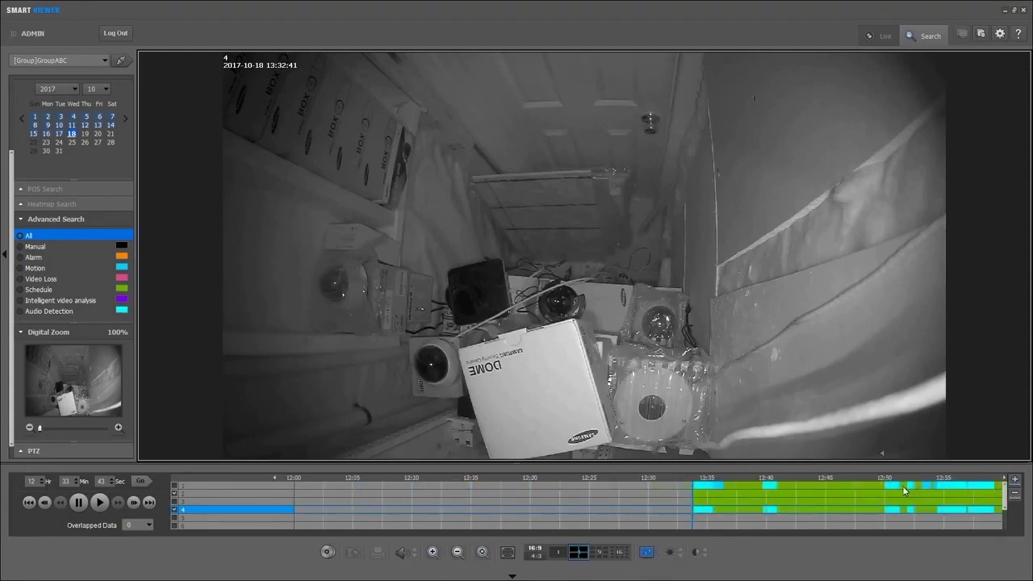
click(886, 491)
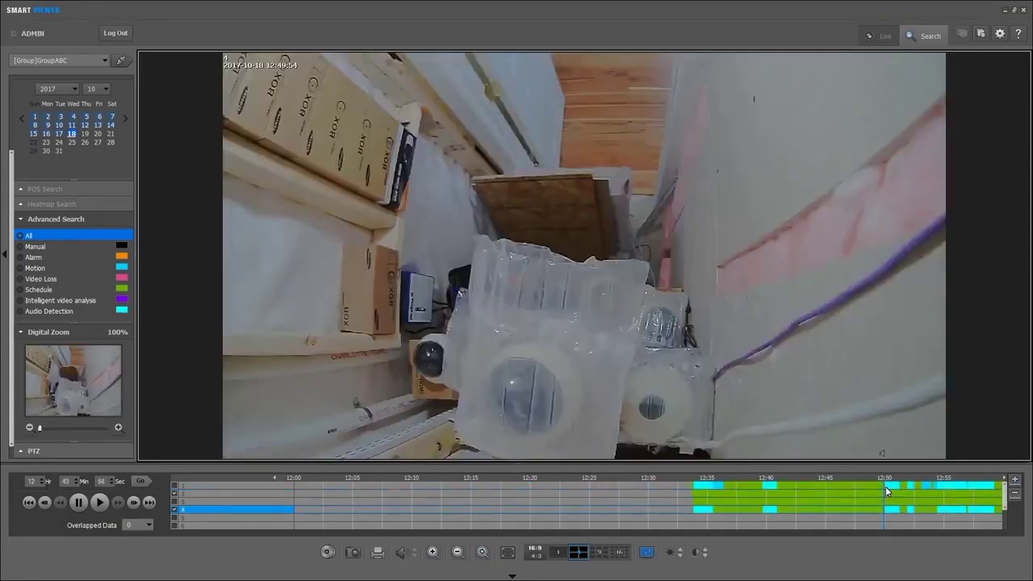
Start a backup, stopping playback, with only camera 2 selected and the time range 13:00:00 to 13:05:00.
click(327, 553)
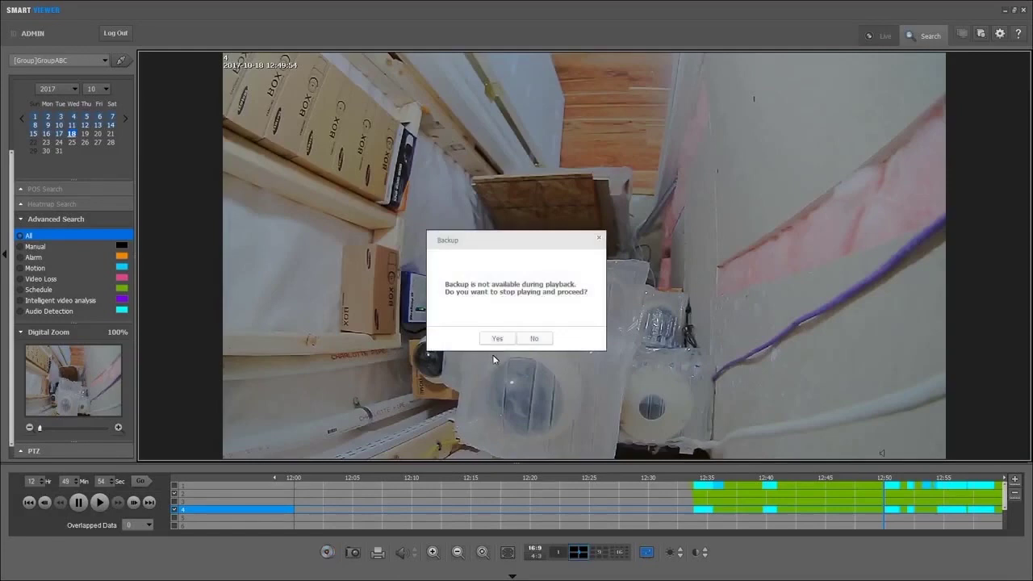
click(499, 343)
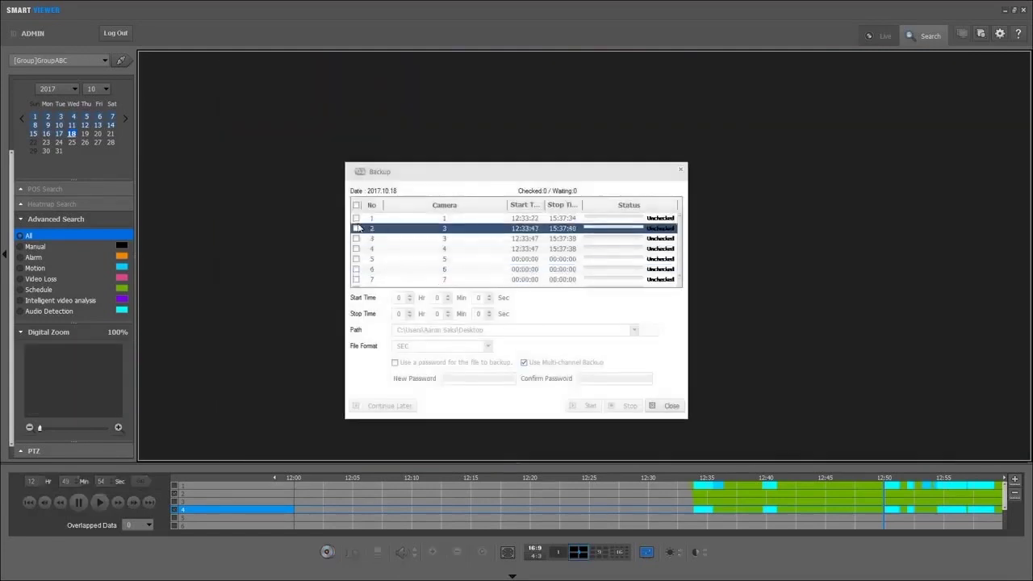
click(356, 228)
click(356, 249)
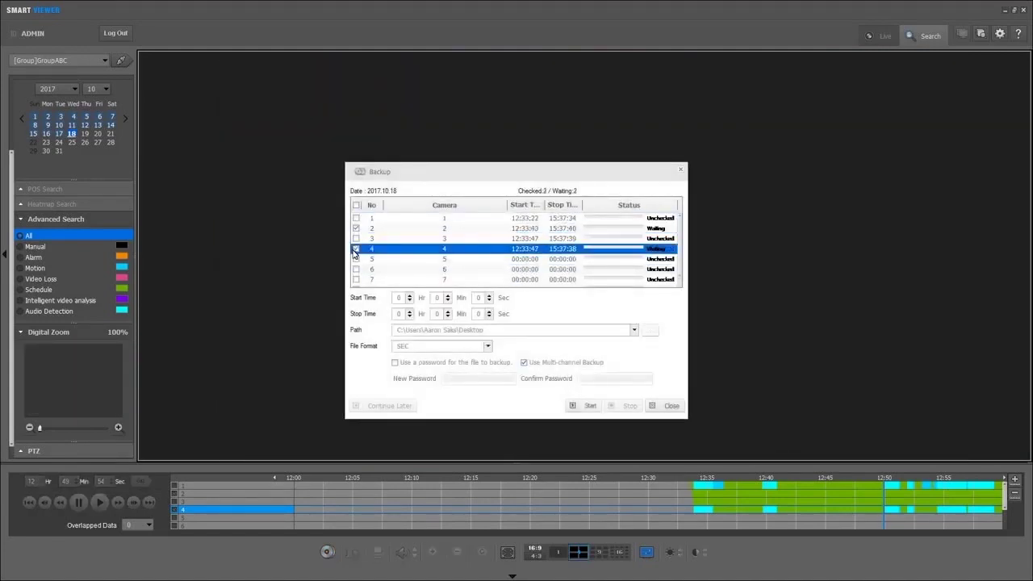
click(356, 249)
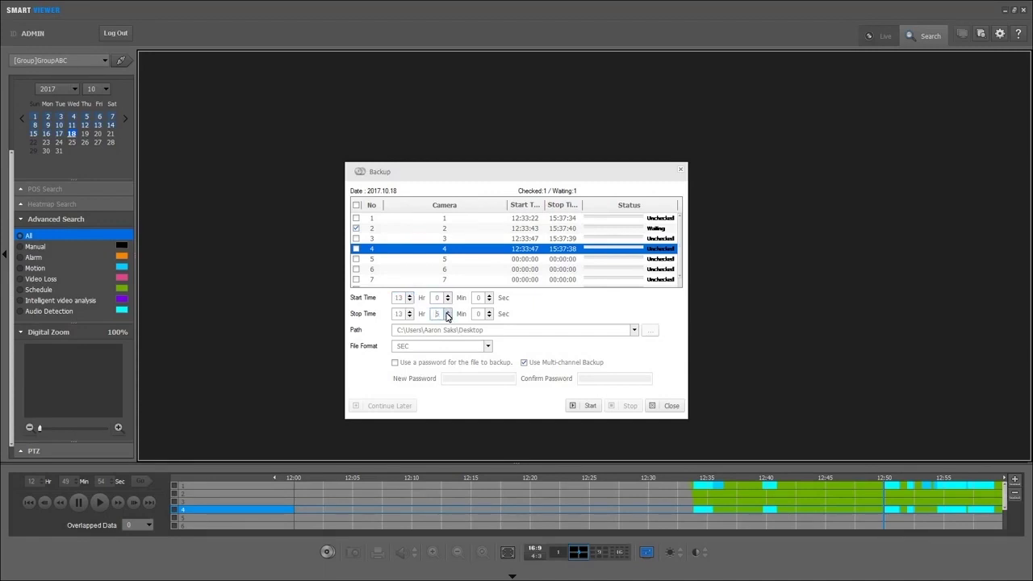
Choose SEC as the backup's file format.
click(489, 347)
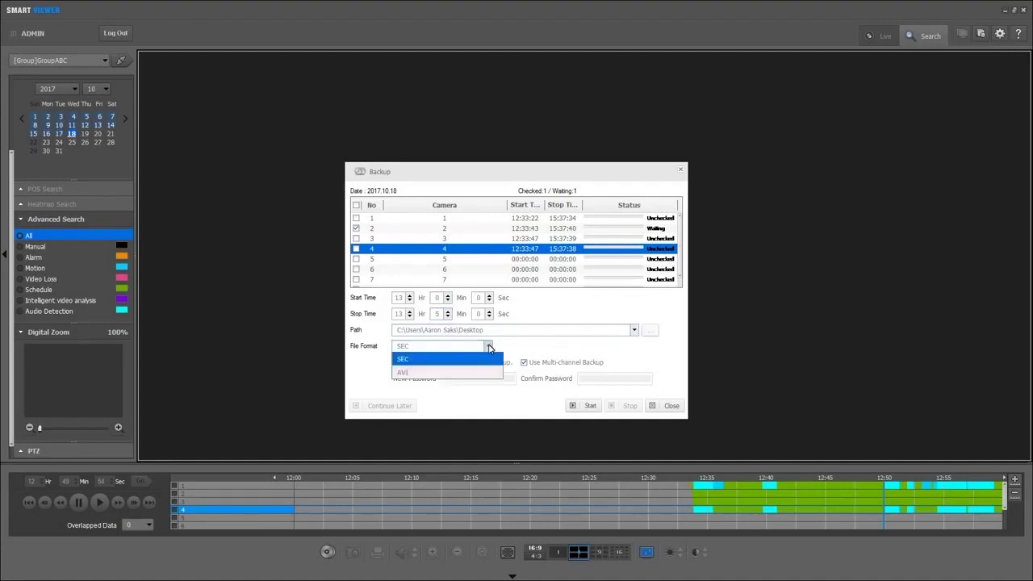
click(414, 359)
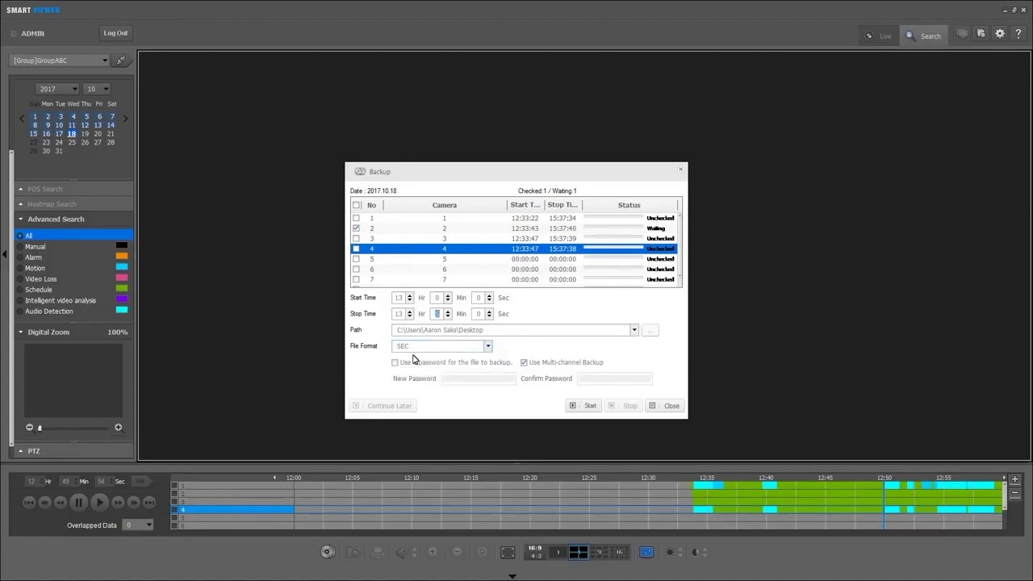
Try the password protection option for the backup file and turn it off again.
click(395, 363)
click(451, 378)
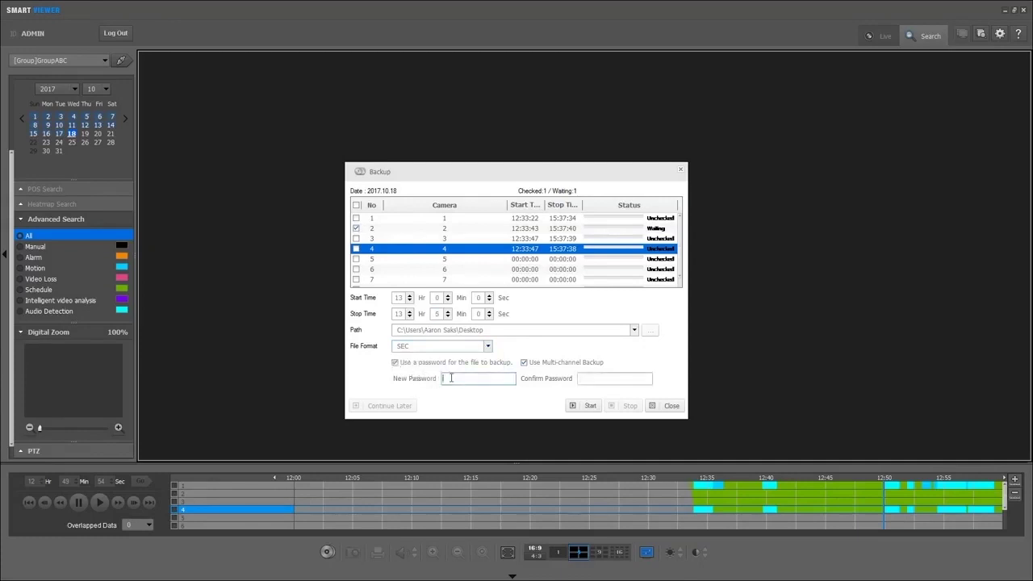
click(396, 363)
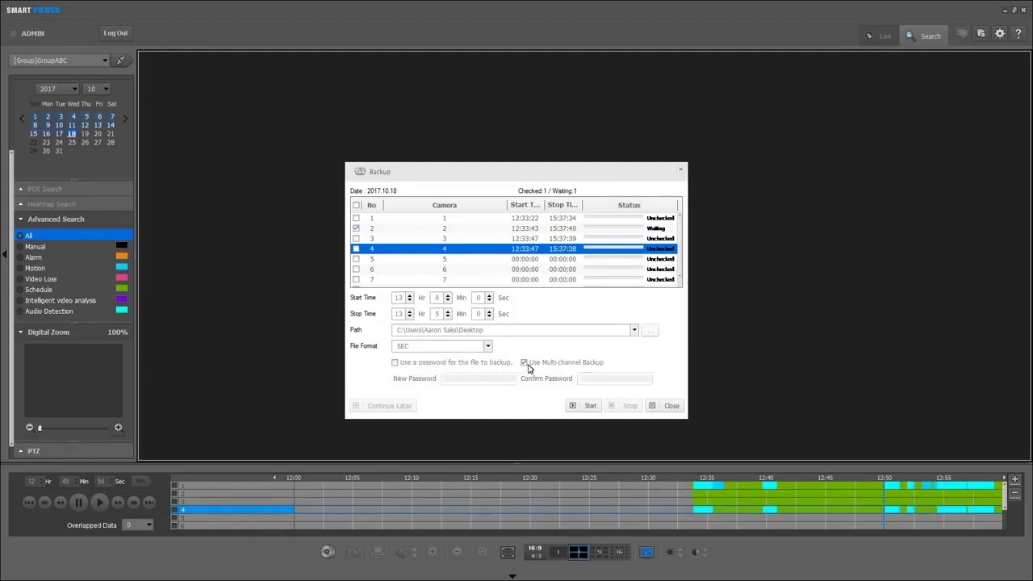